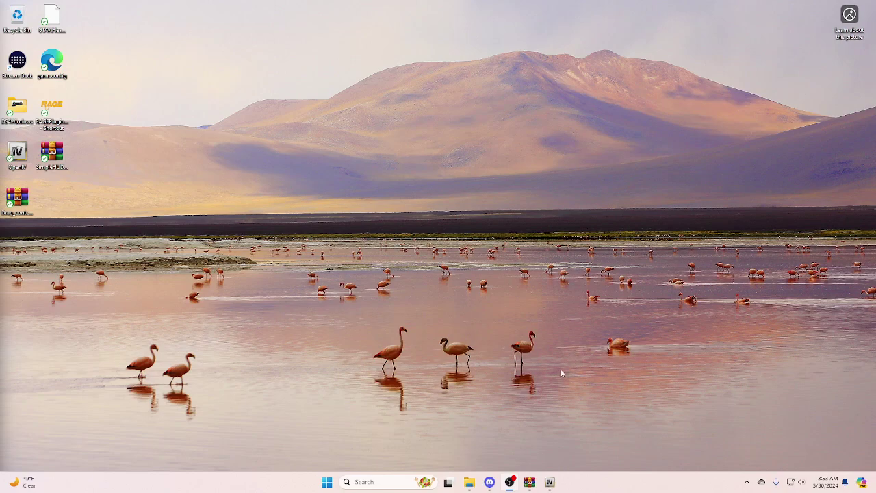
Bring up the Grand Theft Auto V game folder and locate its scripts folder.
{"action": "left_click", "coordinate": [470, 482]}
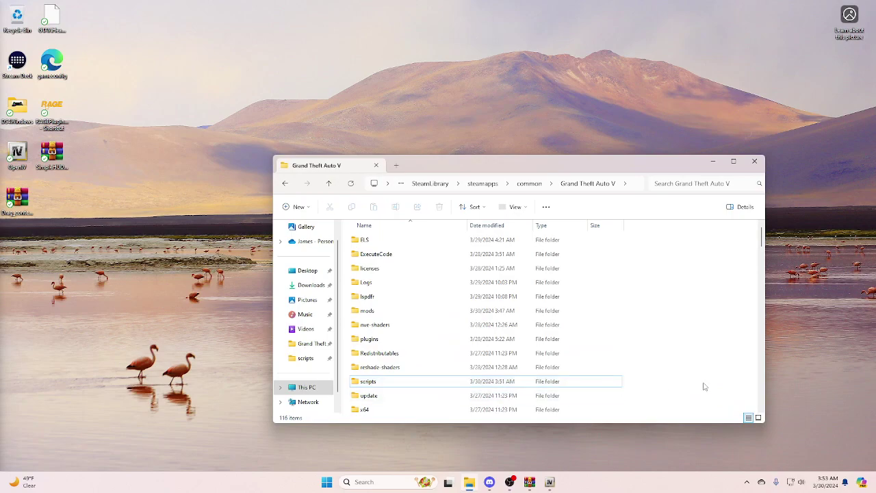
{"action": "left_click", "coordinate": [364, 386]}
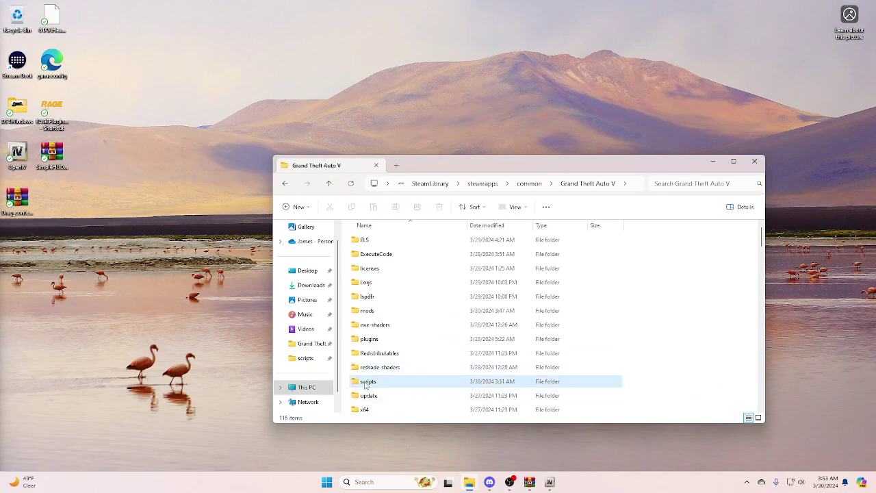
{"action": "right_click", "coordinate": [681, 395]}
{"action": "mouse_move", "coordinate": [704, 351]}
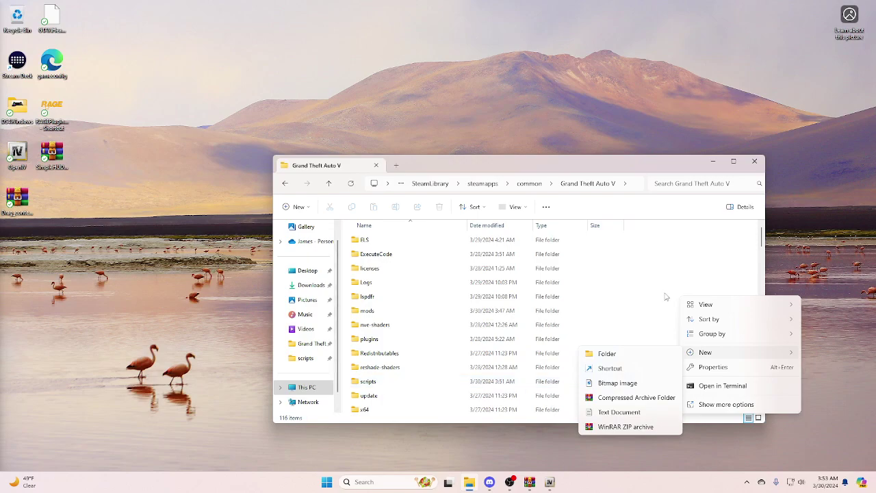
{"action": "left_click", "coordinate": [722, 275]}
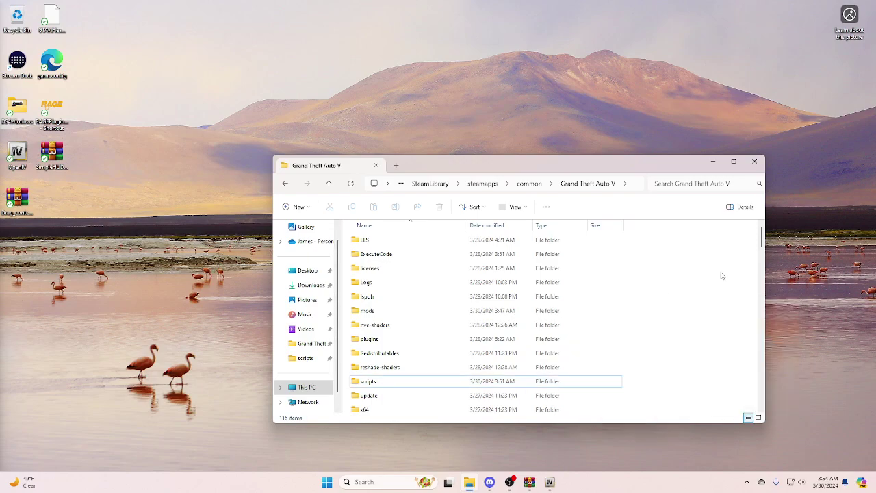
Switch to OpenIV for Grand Theft Auto V on Windows, set it beside the SimpleHUD archive, and enable edit mode.
{"action": "left_click", "coordinate": [712, 163]}
{"action": "left_click", "coordinate": [552, 481]}
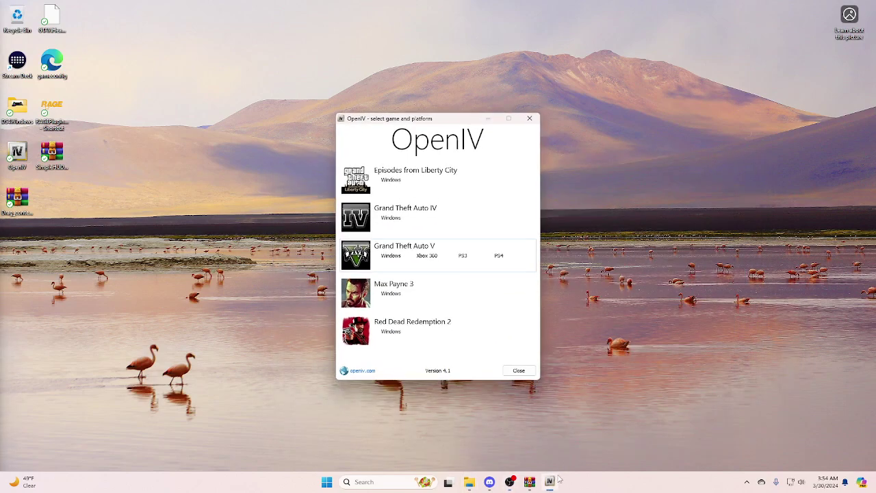
{"action": "left_click", "coordinate": [386, 263]}
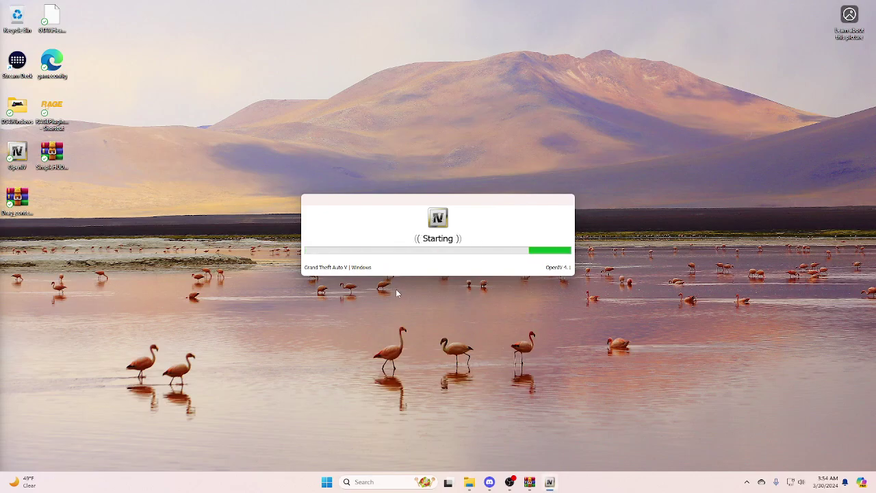
{"action": "left_click", "coordinate": [529, 482]}
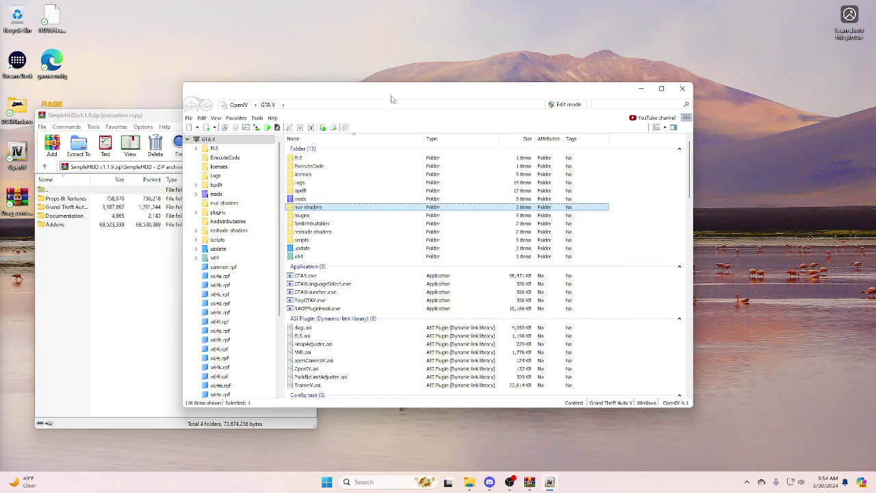
{"action": "left_click_drag", "start_coordinate": [412, 99], "coordinate": [669, 102]}
{"action": "left_click", "coordinate": [691, 101]}
{"action": "left_click", "coordinate": [453, 272]}
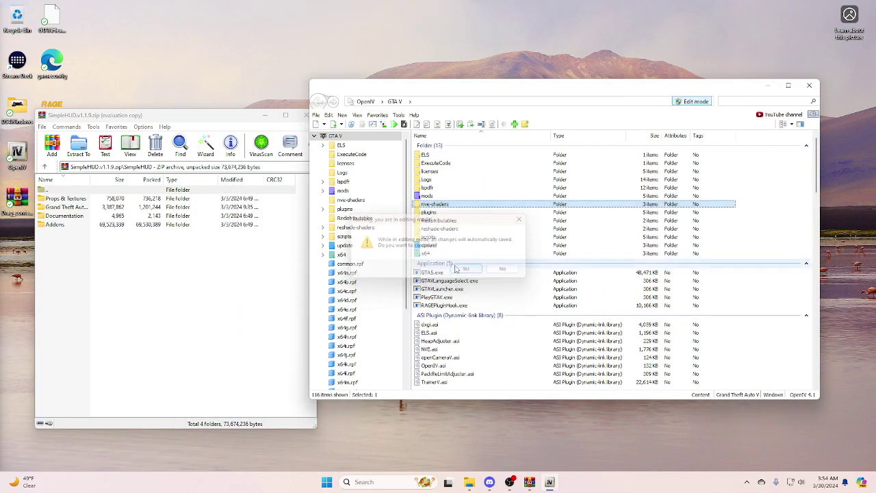
Open Postal Map under Addons in the SimpleHUD archive and examine the contents of its Grand Theft Auto V scripts folder.
{"action": "double_click", "coordinate": [57, 224]}
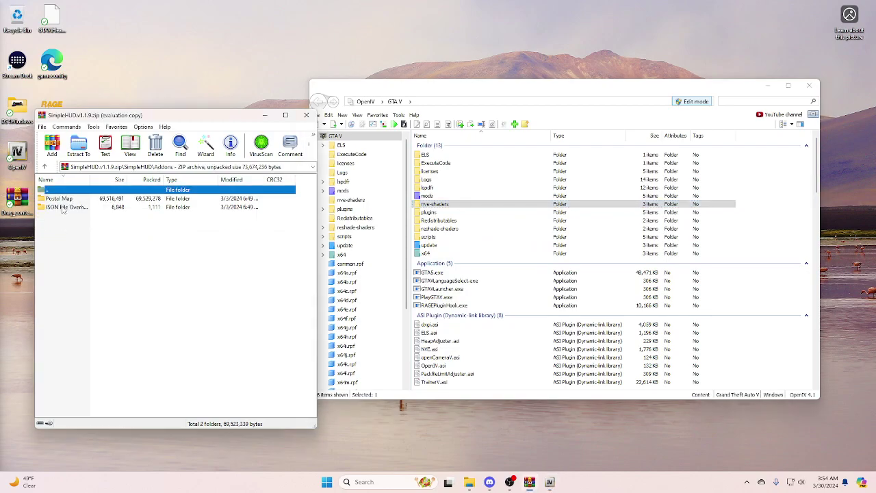
{"action": "left_click", "coordinate": [61, 200]}
{"action": "double_click", "coordinate": [61, 199]}
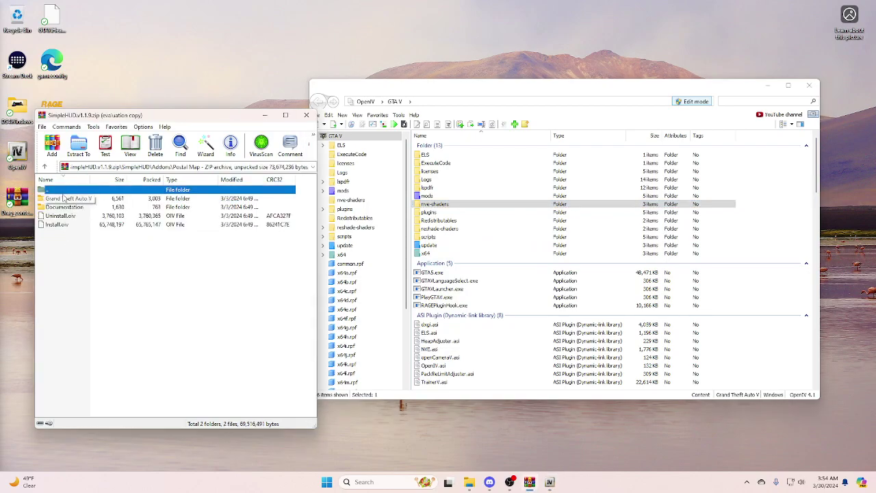
{"action": "double_click", "coordinate": [63, 200]}
{"action": "double_click", "coordinate": [63, 200]}
{"action": "double_click", "coordinate": [66, 190]}
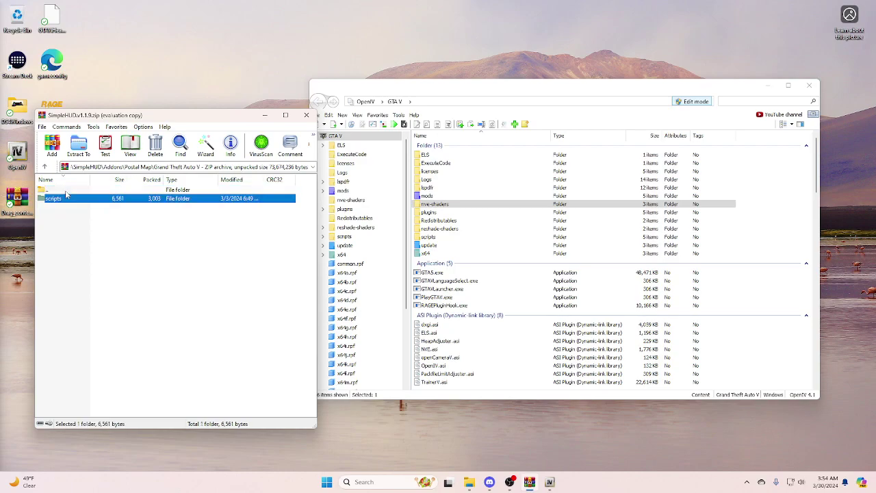
{"action": "double_click", "coordinate": [65, 197]}
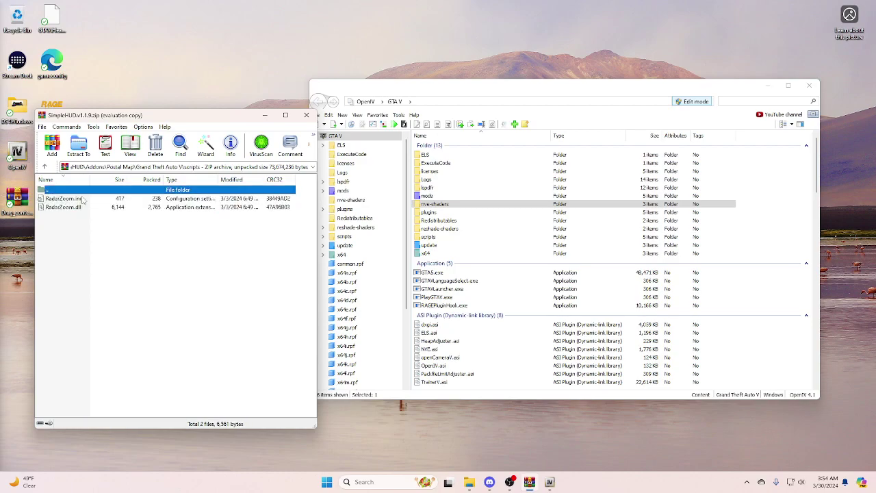
{"action": "double_click", "coordinate": [72, 191]}
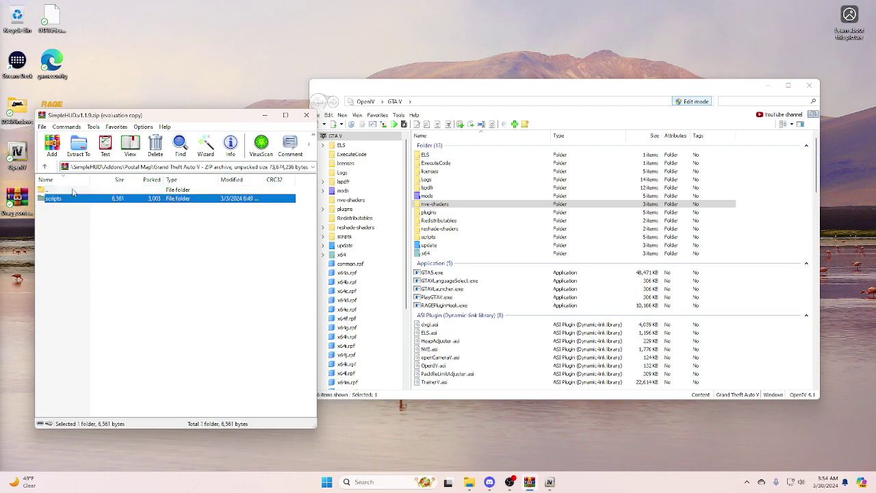
{"action": "double_click", "coordinate": [72, 190]}
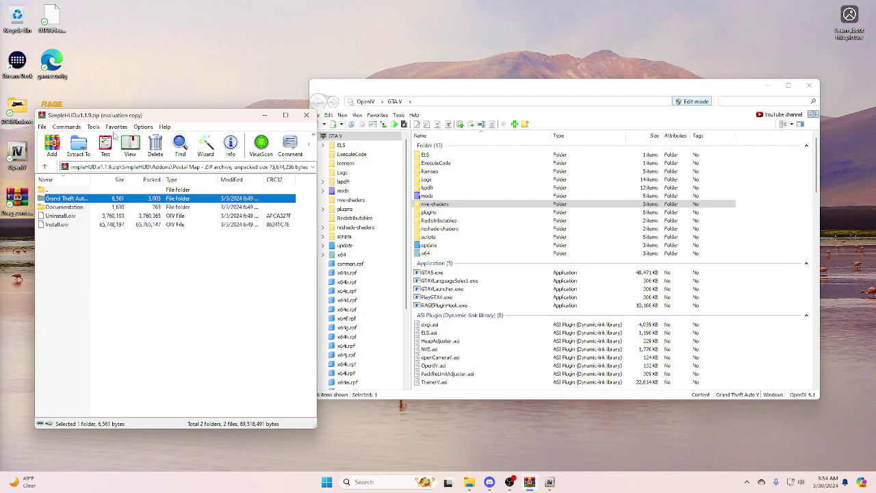
Load the Postal Map Install.oiv from the archive into OpenIV's package installer and close it without installing.
{"action": "left_click_drag", "start_coordinate": [107, 118], "coordinate": [171, 122]}
{"action": "left_click_drag", "start_coordinate": [122, 228], "coordinate": [618, 288]}
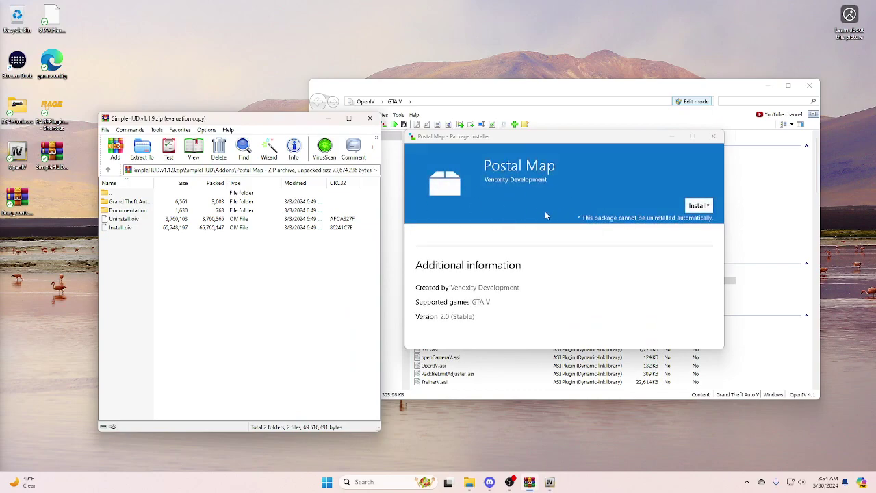
{"action": "left_click", "coordinate": [713, 136]}
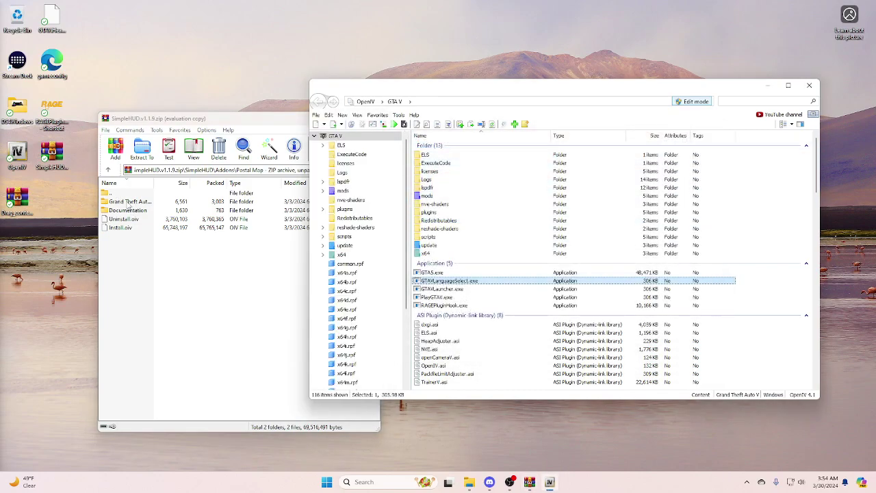
Copy RadarZoom.ini and RadarZoom.dll from the Postal Map scripts folder in the archive into the game's scripts folder.
{"action": "left_click", "coordinate": [128, 203]}
{"action": "double_click", "coordinate": [128, 202]}
{"action": "double_click", "coordinate": [128, 202]}
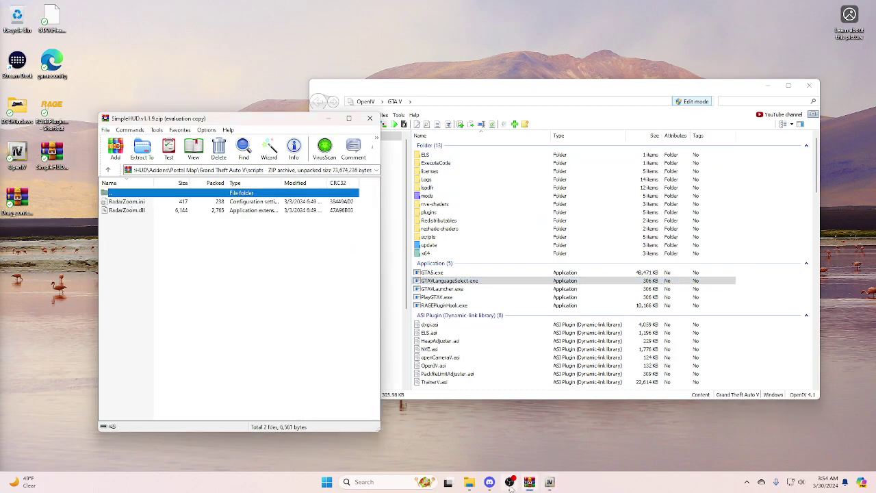
{"action": "left_click", "coordinate": [468, 482]}
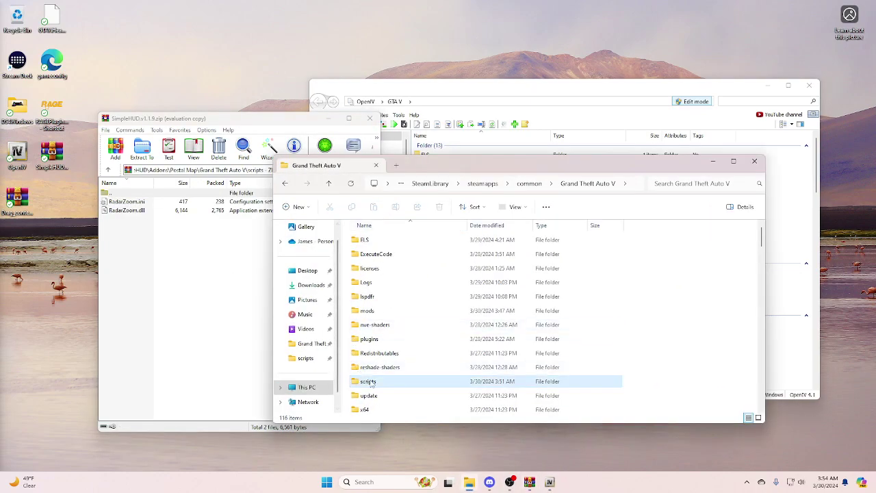
{"action": "double_click", "coordinate": [369, 382]}
{"action": "left_click", "coordinate": [160, 254]}
{"action": "left_click_drag", "start_coordinate": [160, 264], "coordinate": [134, 202]}
{"action": "left_click_drag", "start_coordinate": [130, 203], "coordinate": [549, 393]}
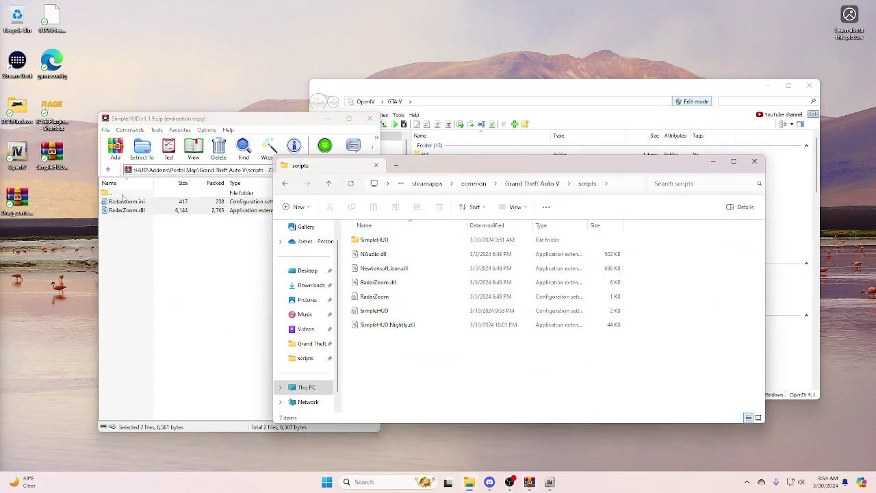
Open the Install folder of SimpleHUD (Base Version) under Props & Textures in the archive.
{"action": "double_click", "coordinate": [123, 194]}
{"action": "double_click", "coordinate": [123, 194]}
{"action": "double_click", "coordinate": [123, 194]}
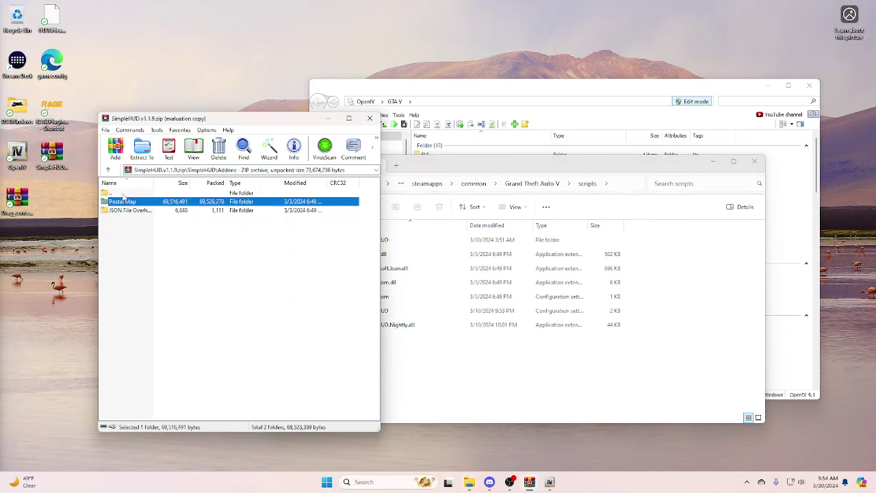
{"action": "double_click", "coordinate": [123, 194]}
{"action": "double_click", "coordinate": [121, 202]}
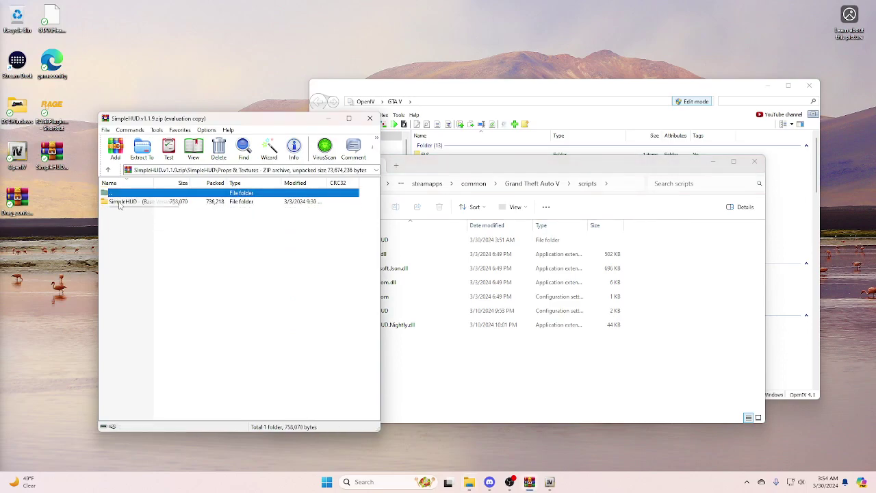
{"action": "double_click", "coordinate": [117, 201]}
{"action": "double_click", "coordinate": [117, 210]}
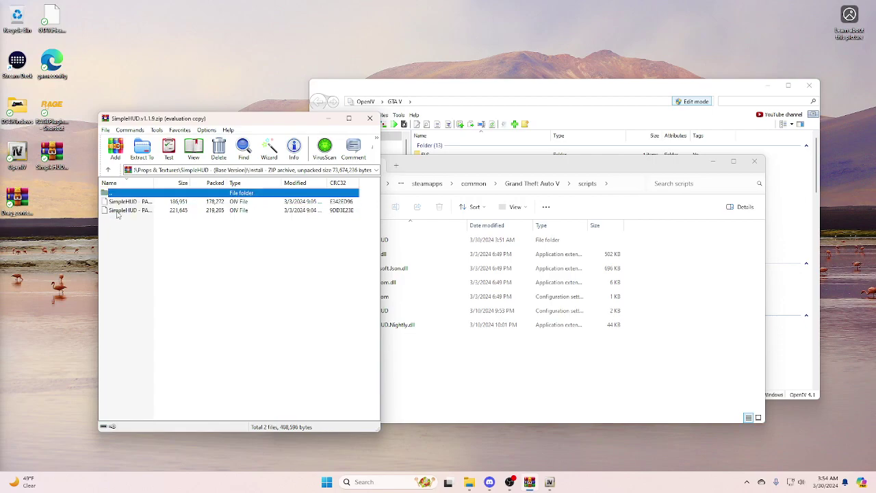
Check the Uninstall and Install folders of SimpleHUD (Base Version) and select both OIV packages in Install.
{"action": "double_click", "coordinate": [127, 195]}
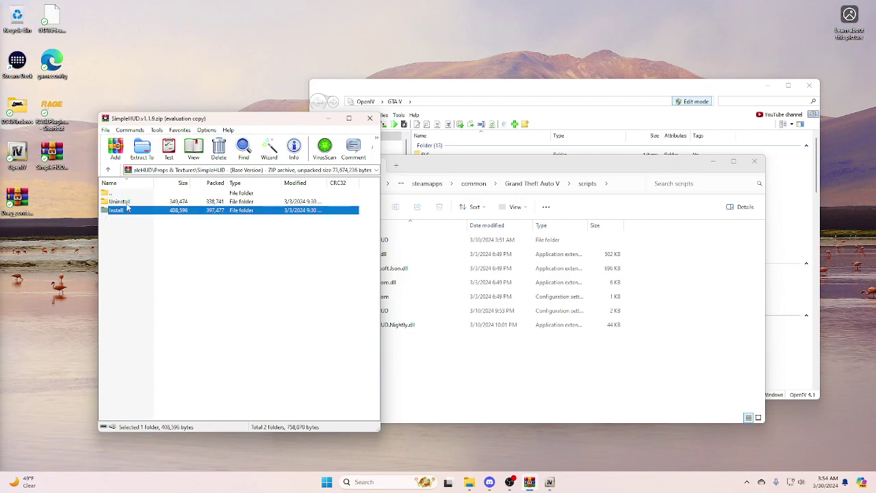
{"action": "left_click", "coordinate": [122, 202]}
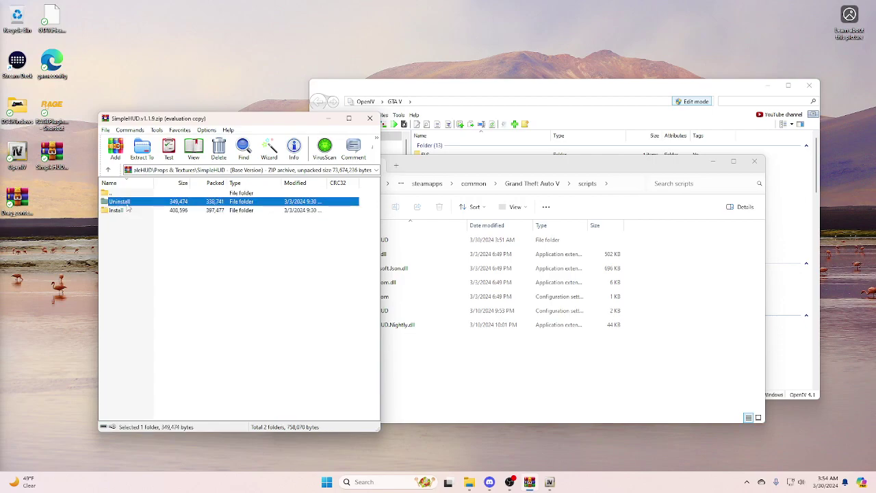
{"action": "double_click", "coordinate": [123, 210]}
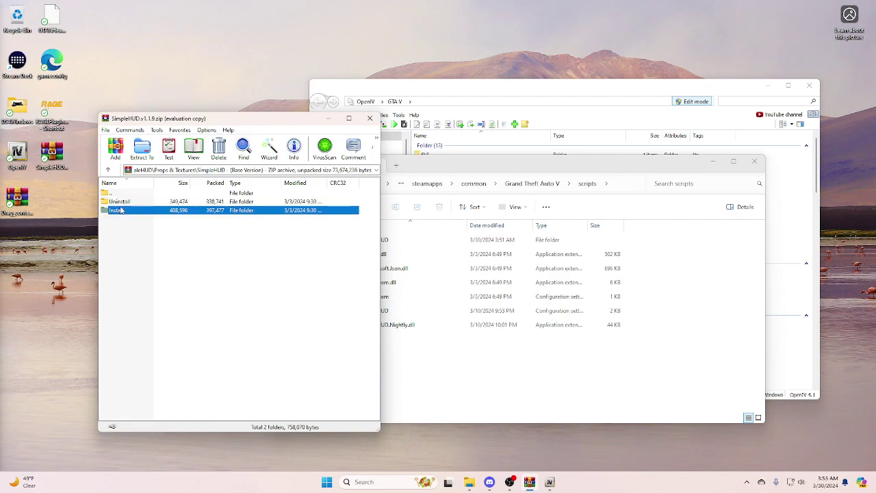
{"action": "left_click_drag", "start_coordinate": [182, 258], "coordinate": [153, 205]}
{"action": "left_click", "coordinate": [153, 202]}
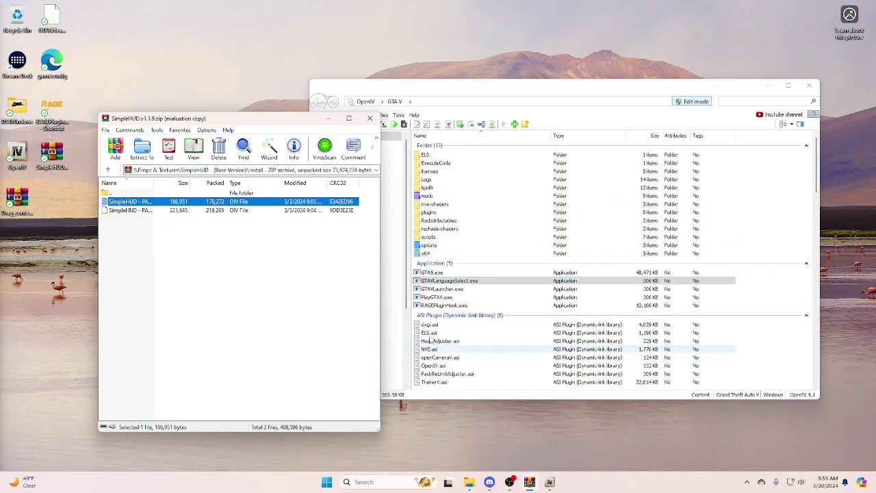
{"action": "left_click_drag", "start_coordinate": [137, 241], "coordinate": [157, 207]}
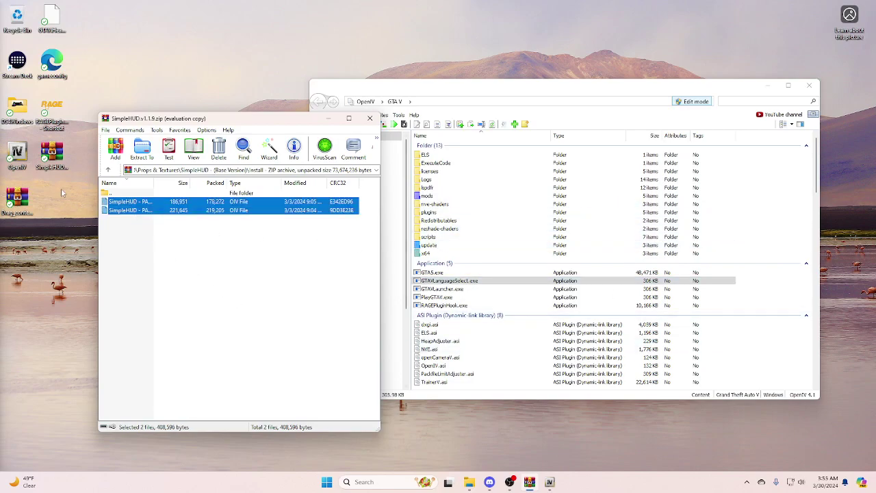
Start OpenIV's Package Installer without loading a package, and close OpenIV.
{"action": "left_click", "coordinate": [399, 114]}
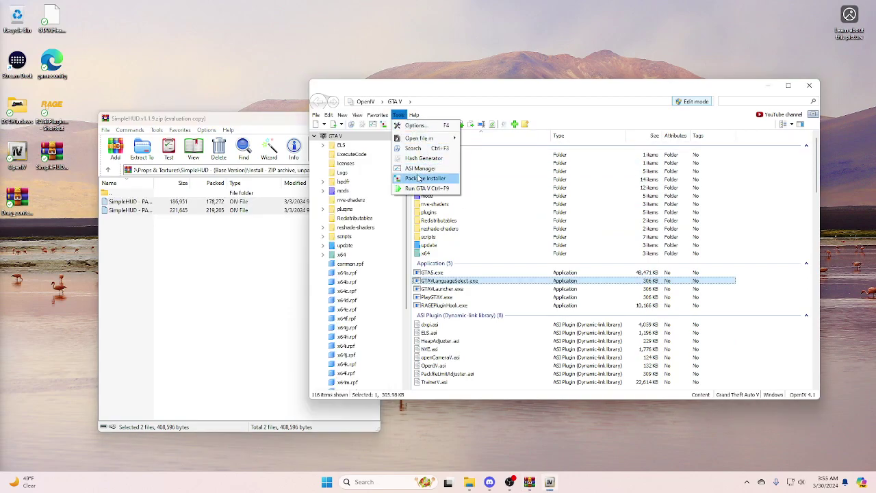
{"action": "left_click", "coordinate": [420, 178]}
{"action": "left_click", "coordinate": [735, 103]}
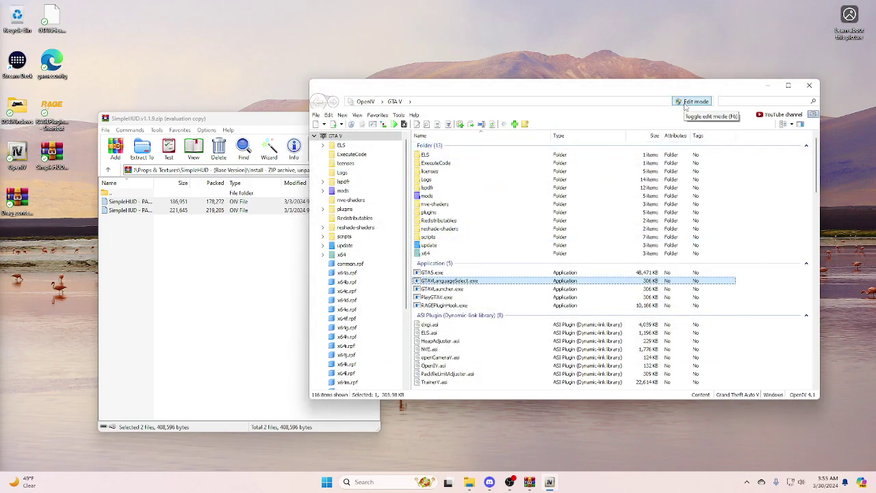
{"action": "left_click", "coordinate": [808, 84]}
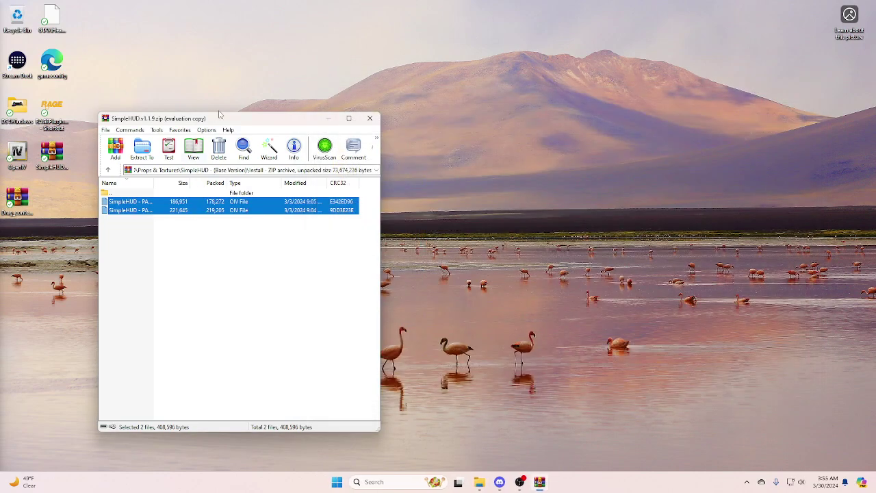
Go back up to the archive's SimpleHUD folder, open its Grand Theft Auto V folder, and show the game's scripts folder beside it.
{"action": "double_click", "coordinate": [134, 193]}
{"action": "double_click", "coordinate": [135, 193]}
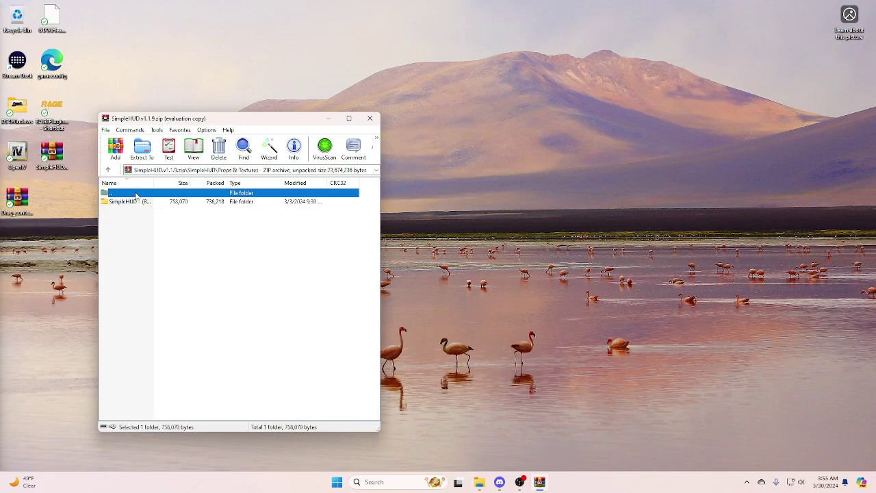
{"action": "double_click", "coordinate": [134, 194]}
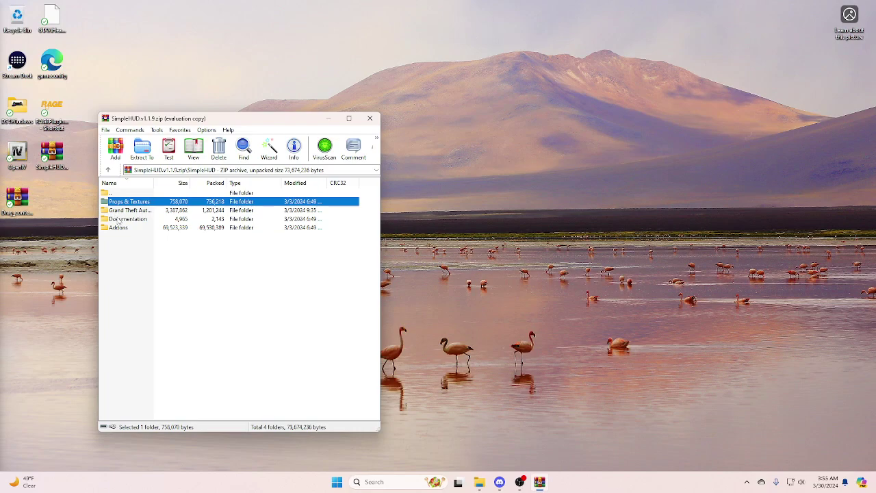
{"action": "double_click", "coordinate": [135, 210]}
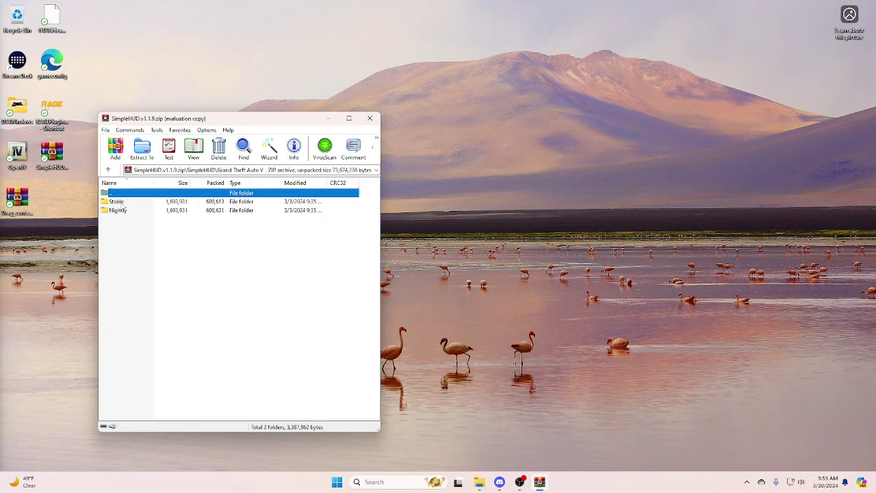
{"action": "left_click", "coordinate": [479, 481]}
{"action": "left_click_drag", "start_coordinate": [487, 171], "coordinate": [601, 170]}
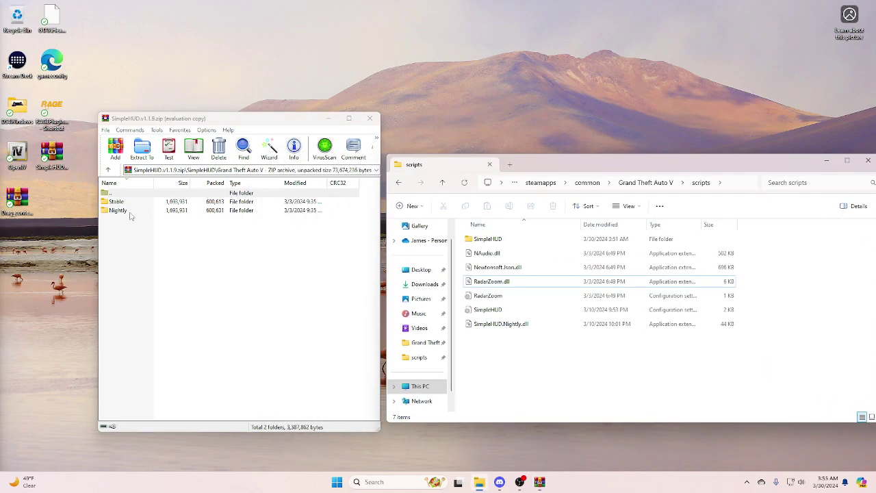
Open the scripts folder under Nightly in the archive and try to copy its contents into the game's scripts folder.
{"action": "double_click", "coordinate": [124, 210]}
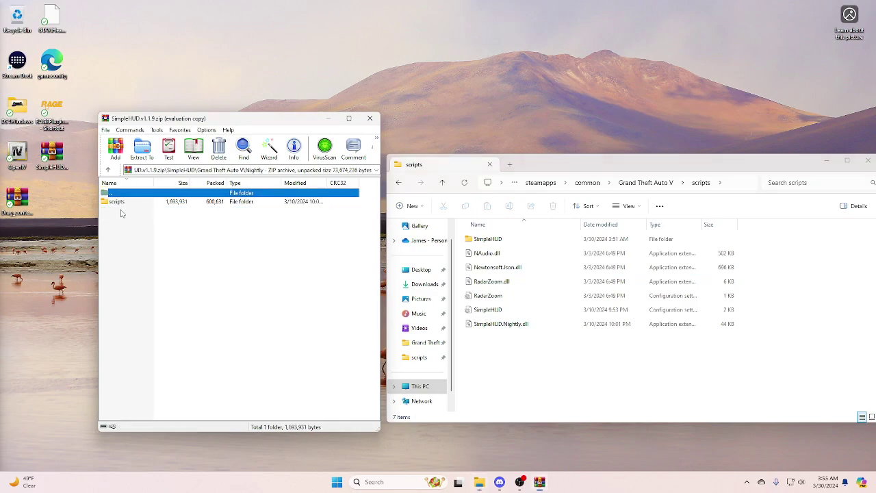
{"action": "double_click", "coordinate": [123, 202]}
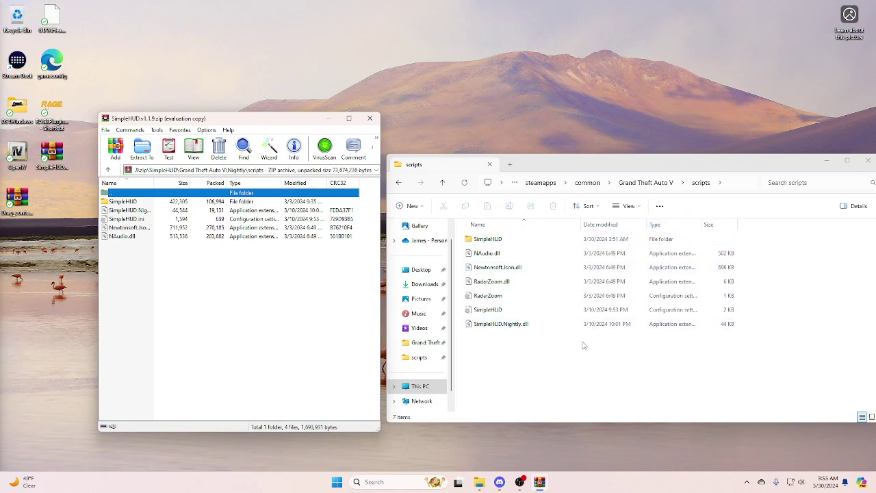
{"action": "left_click_drag", "start_coordinate": [241, 345], "coordinate": [201, 206]}
{"action": "left_click_drag", "start_coordinate": [177, 244], "coordinate": [479, 353]}
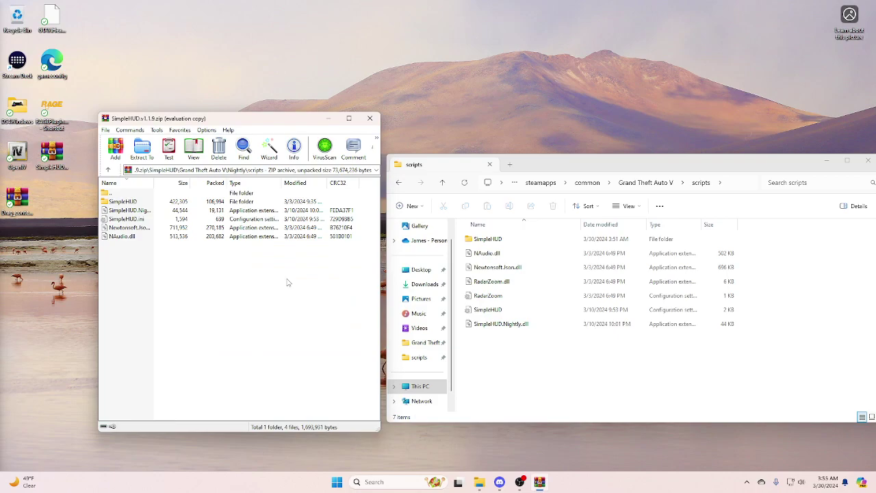
{"action": "left_click_drag", "start_coordinate": [232, 291], "coordinate": [186, 205]}
{"action": "left_click_drag", "start_coordinate": [186, 256], "coordinate": [543, 360]}
Check the files in the SimpleHUD archive's Documentation folder and return to the SimpleHUD folder.
{"action": "left_click_drag", "start_coordinate": [172, 274], "coordinate": [130, 196]}
{"action": "left_click", "coordinate": [130, 197]}
{"action": "double_click", "coordinate": [130, 196]}
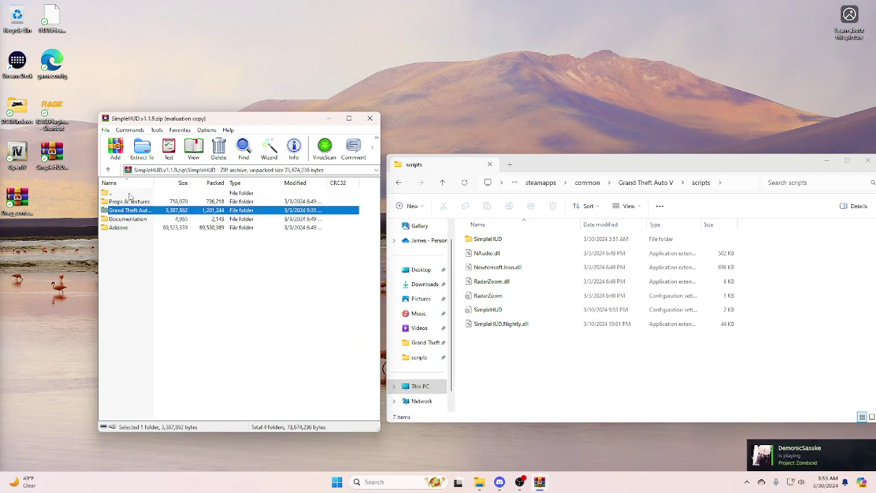
{"action": "double_click", "coordinate": [128, 219]}
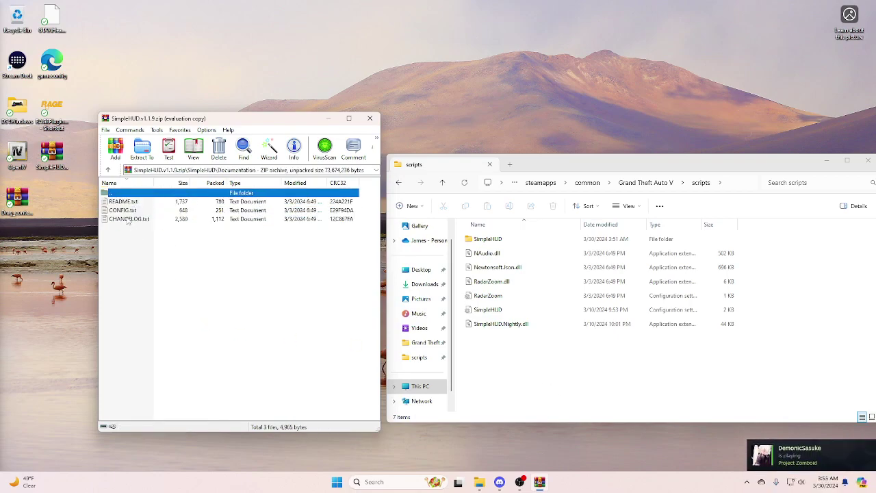
{"action": "double_click", "coordinate": [153, 194]}
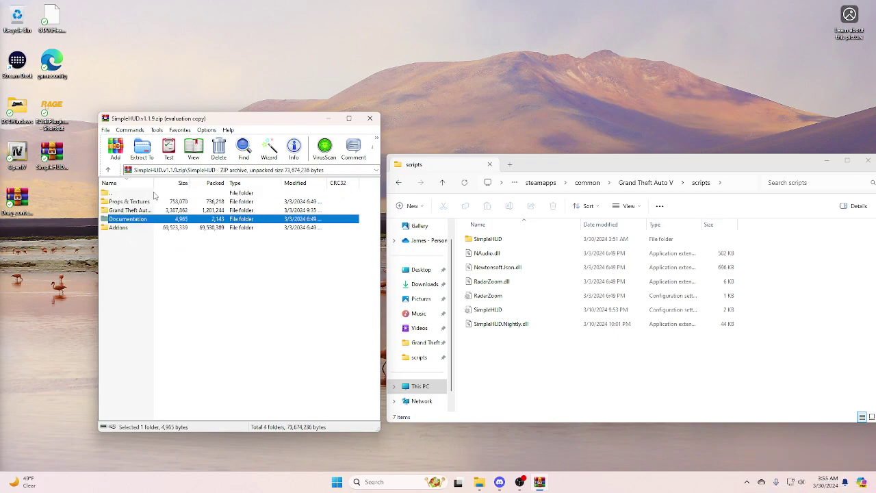
Close the SimpleHUD archive and open Drag_contents_to_GTA_folder.zip, dismissing the license notice.
{"action": "left_click_drag", "start_coordinate": [666, 155], "coordinate": [632, 154]}
{"action": "left_click", "coordinate": [369, 119]}
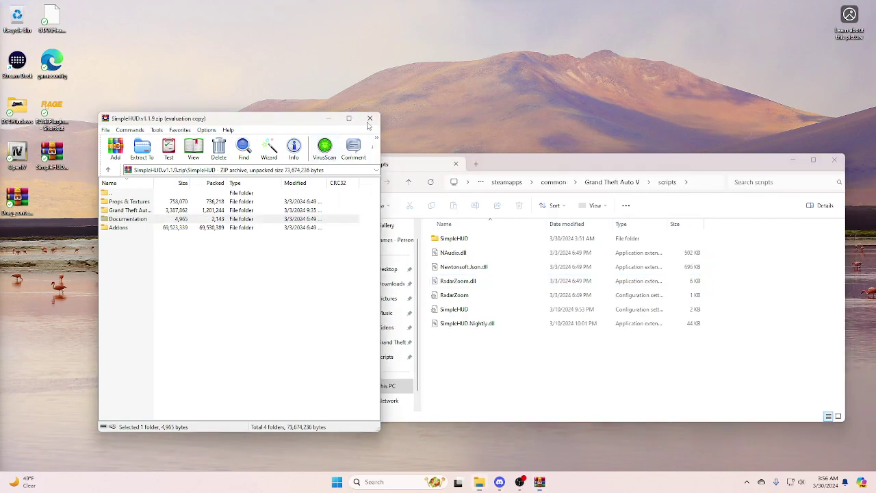
{"action": "double_click", "coordinate": [23, 198]}
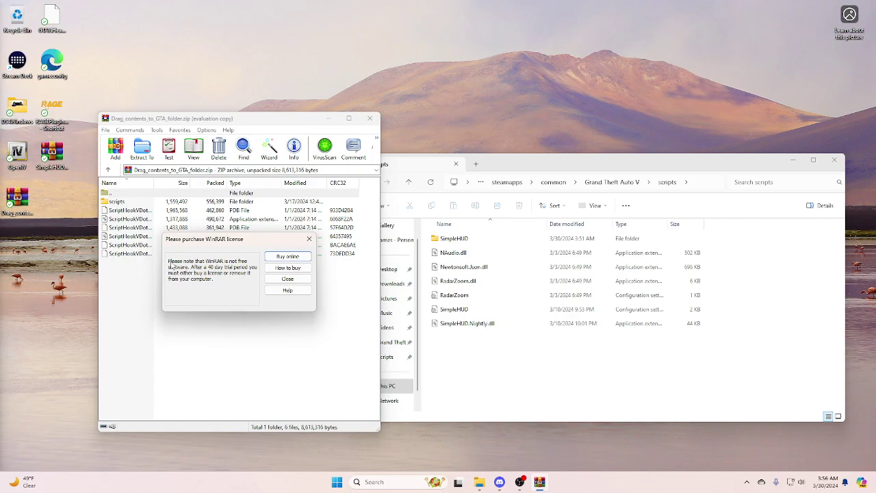
{"action": "left_click", "coordinate": [287, 278]}
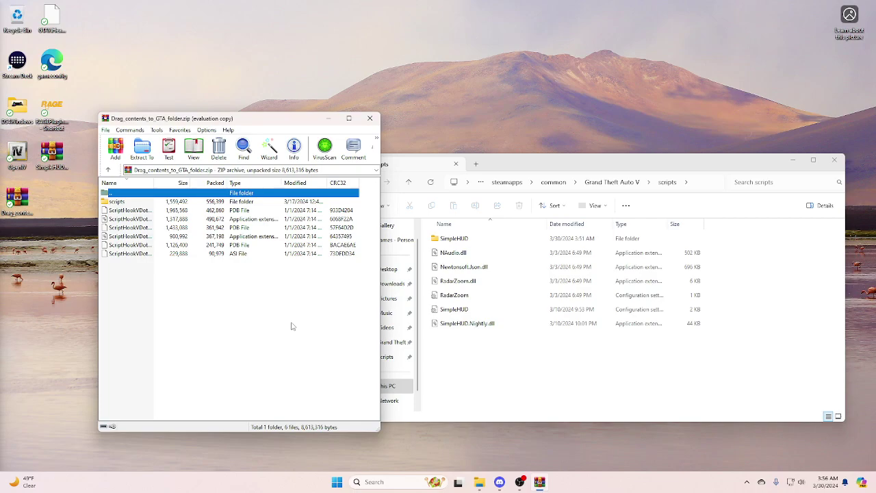
Copy Newtonsoft.Json.dll, NAudio.dll, LemonUI.SHVDN3.dll and LemonUI.SHVDN3.pdb from the archive's scripts folder into the game's scripts folder, replacing files with the same names.
{"action": "double_click", "coordinate": [134, 203]}
{"action": "left_click_drag", "start_coordinate": [144, 276], "coordinate": [151, 206]}
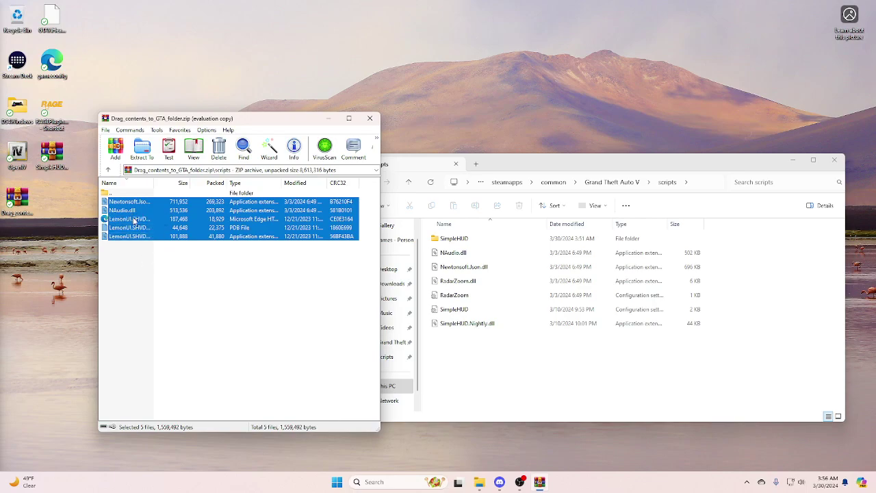
{"action": "left_click", "coordinate": [135, 219]}
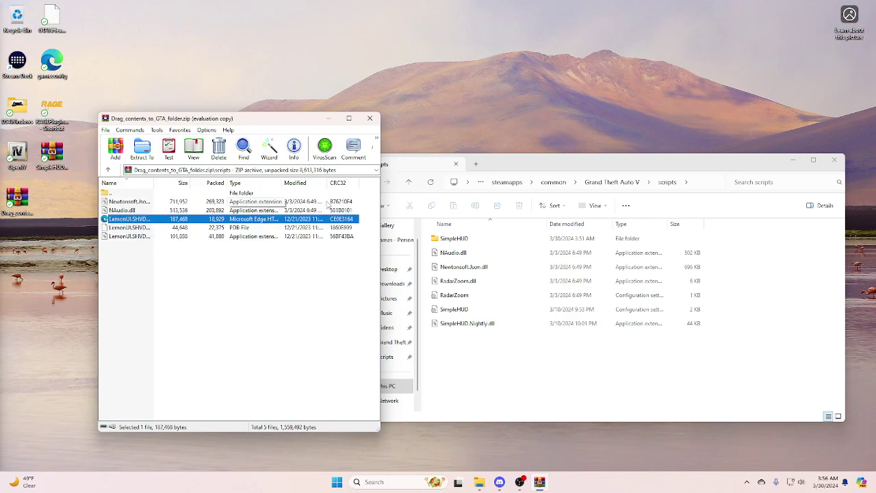
{"action": "left_click_drag", "start_coordinate": [361, 190], "coordinate": [325, 217]}
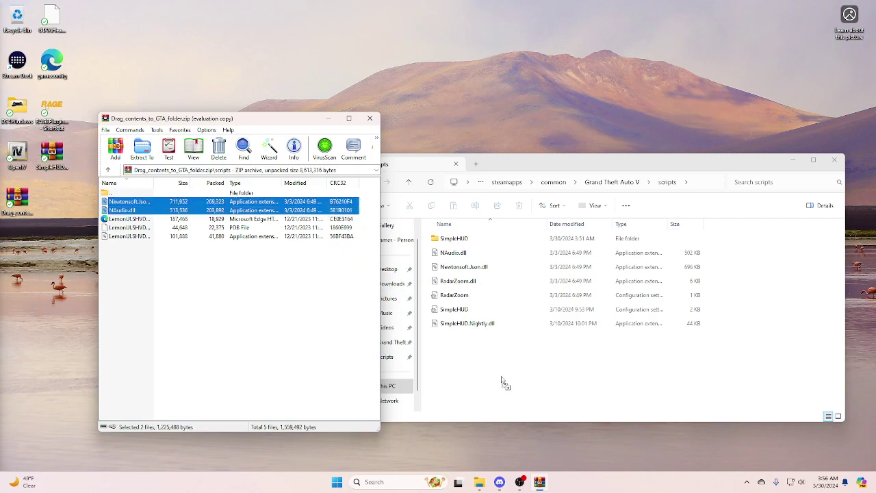
{"action": "left_click_drag", "start_coordinate": [503, 381], "coordinate": [500, 379]}
{"action": "left_click", "coordinate": [410, 166]}
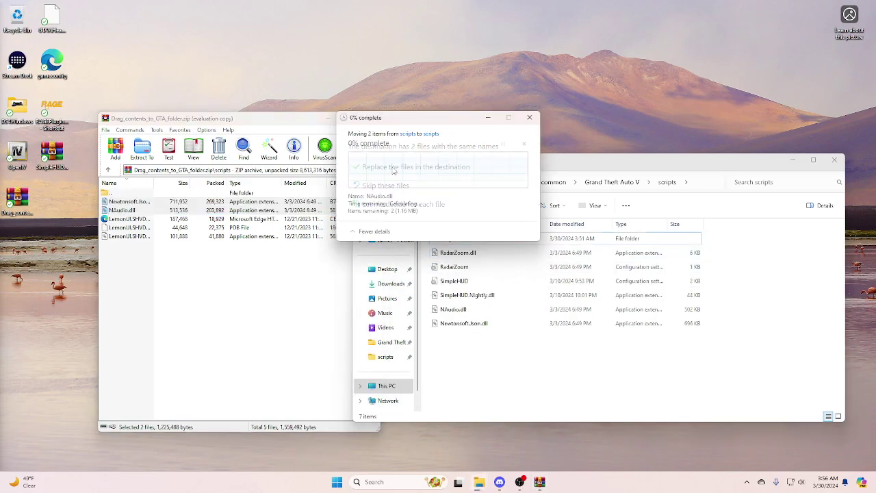
{"action": "left_click", "coordinate": [132, 273]}
{"action": "left_click_drag", "start_coordinate": [140, 274], "coordinate": [538, 410]}
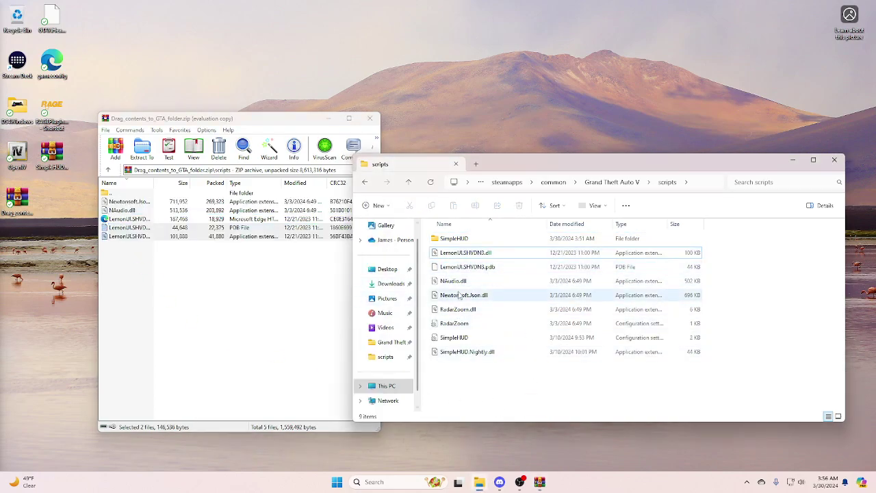
Copy the six ScriptHookVDotNet files from the root of the archive into the Grand Theft Auto V folder.
{"action": "left_click_drag", "start_coordinate": [266, 135], "coordinate": [191, 135]}
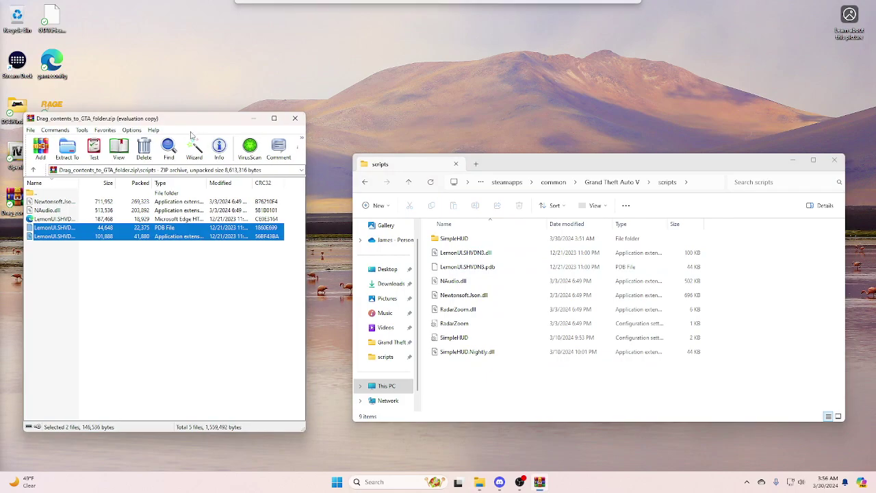
{"action": "double_click", "coordinate": [61, 195]}
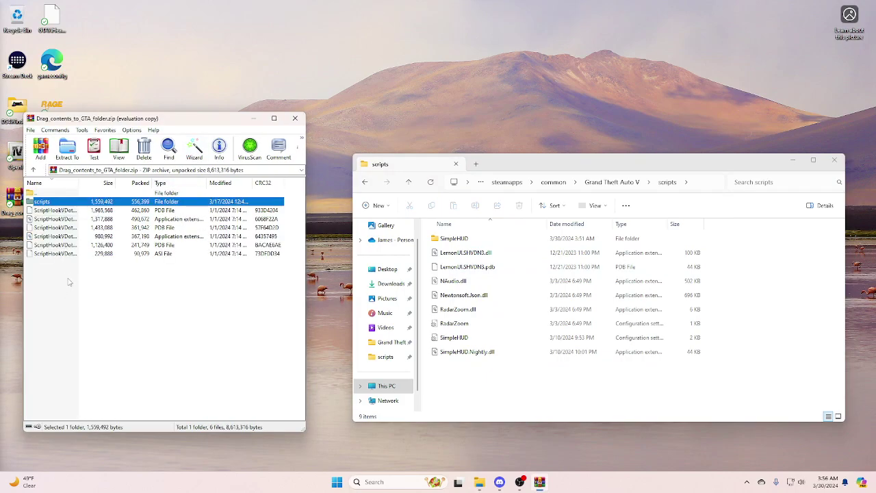
{"action": "left_click_drag", "start_coordinate": [69, 281], "coordinate": [90, 207]}
{"action": "left_click", "coordinate": [605, 182]}
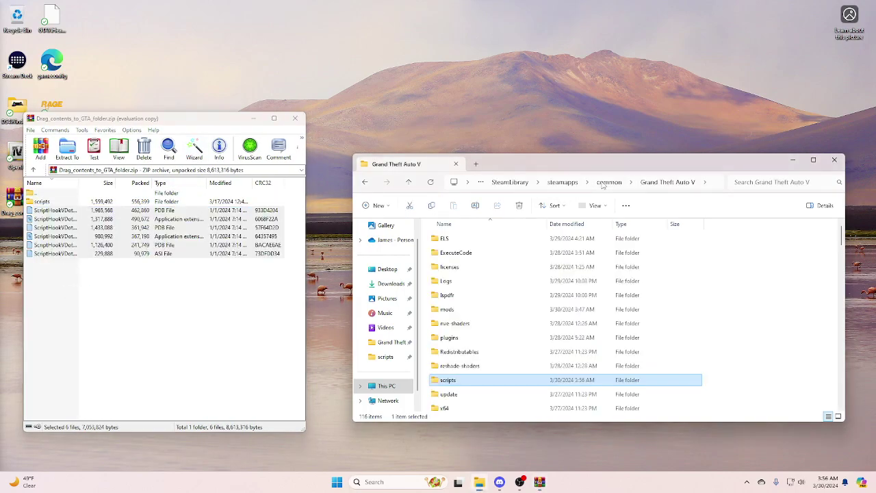
{"action": "scroll", "coordinate": [698, 376], "scroll_direction": "down", "scroll_amount": 10}
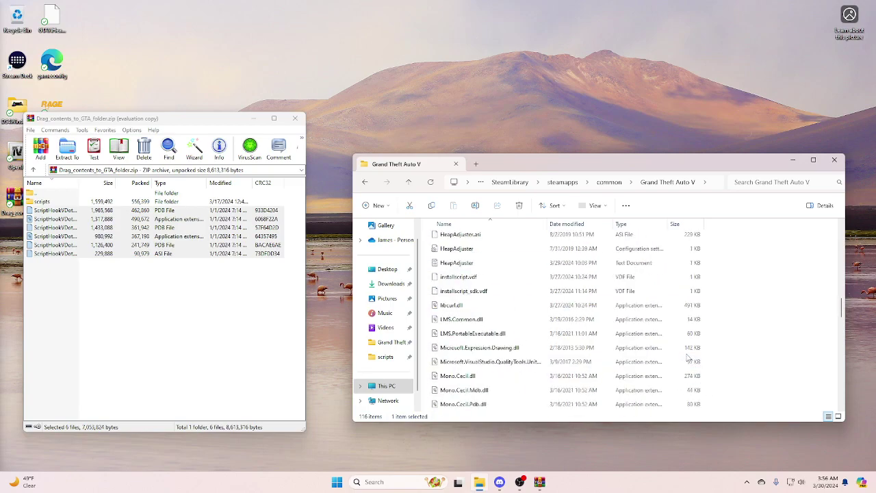
{"action": "scroll", "coordinate": [688, 356], "scroll_direction": "down", "scroll_amount": 10}
{"action": "left_click_drag", "start_coordinate": [159, 370], "coordinate": [146, 207]}
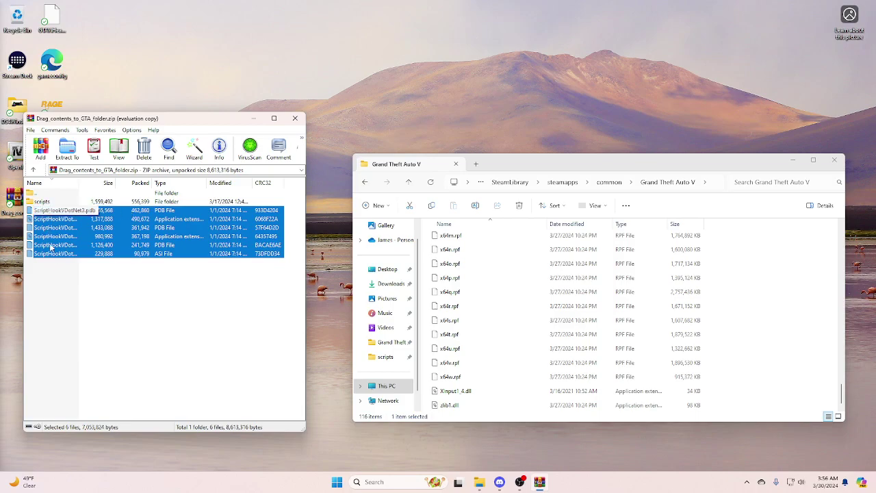
{"action": "left_click_drag", "start_coordinate": [59, 213], "coordinate": [796, 405]}
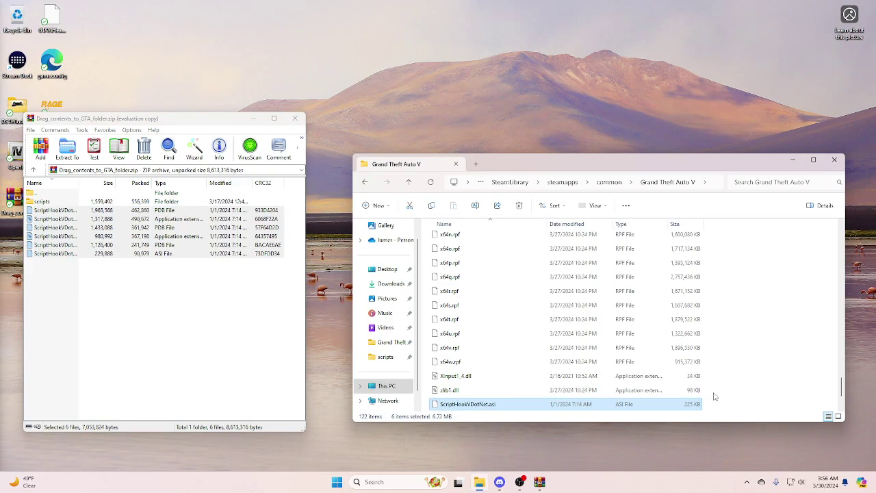
Refresh the Grand Theft Auto V folder, check the ScriptHookVDotNet files in it, and close the archive.
{"action": "left_click", "coordinate": [430, 182]}
{"action": "scroll", "coordinate": [538, 308], "scroll_direction": "down", "scroll_amount": 15}
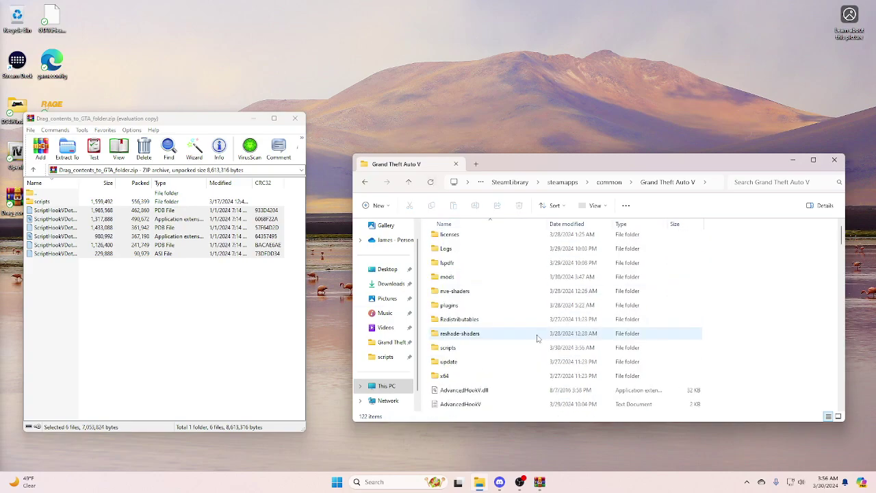
{"action": "scroll", "coordinate": [537, 338], "scroll_direction": "down", "scroll_amount": 8}
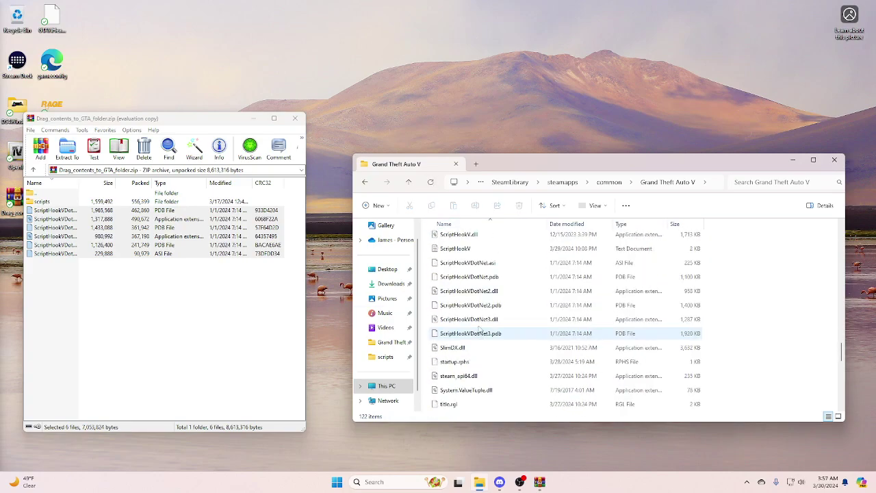
{"action": "left_click", "coordinate": [295, 118]}
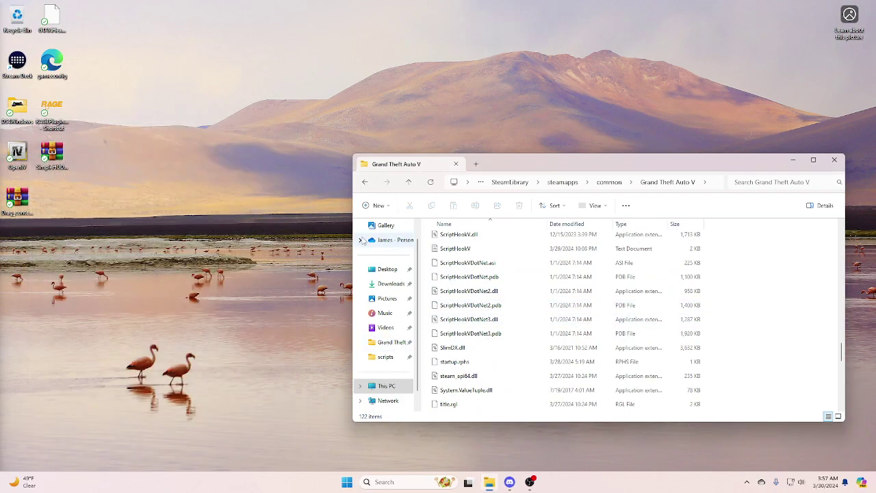